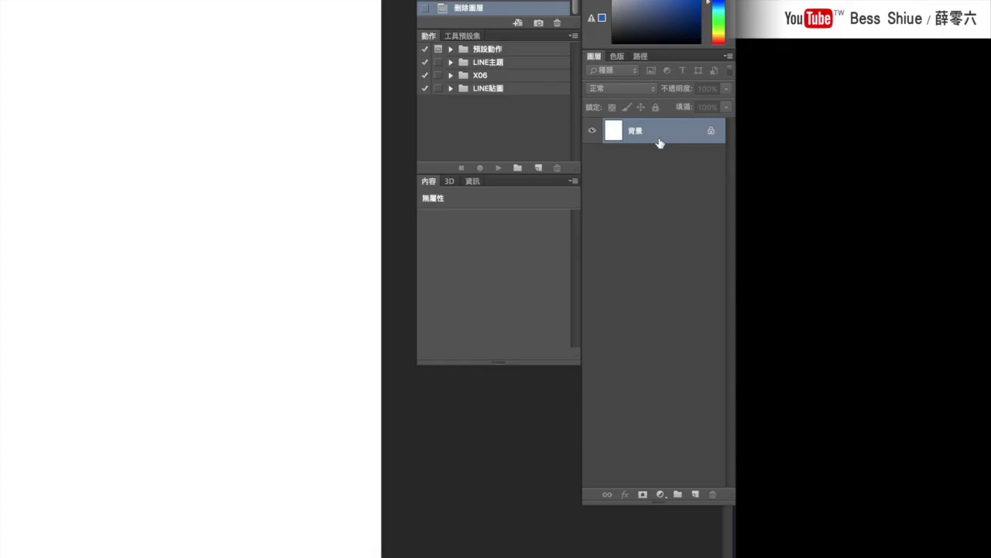
Step: Add a new empty layer, 圖層 1, above the white 背景 background layer
click(696, 495)
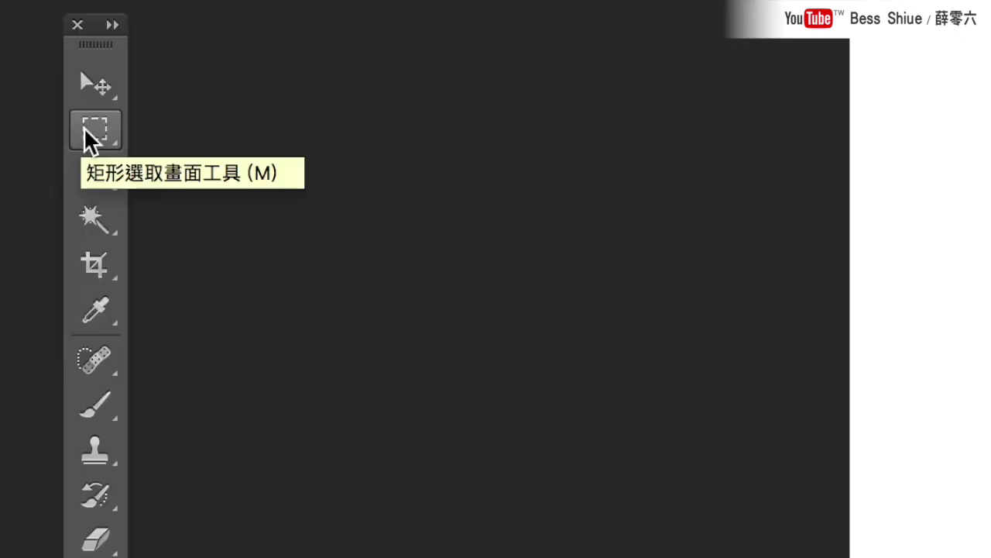
Step: Make a square Rectangular Marquee selection, about 10.68 cm per side, near the canvas top
click(39, 109)
click(73, 108)
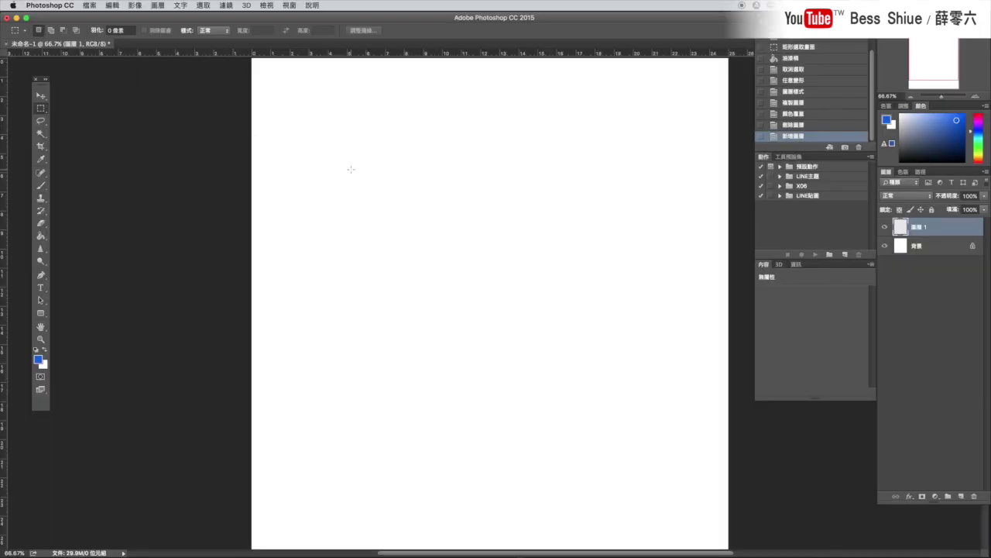
drag(352, 163, 551, 364)
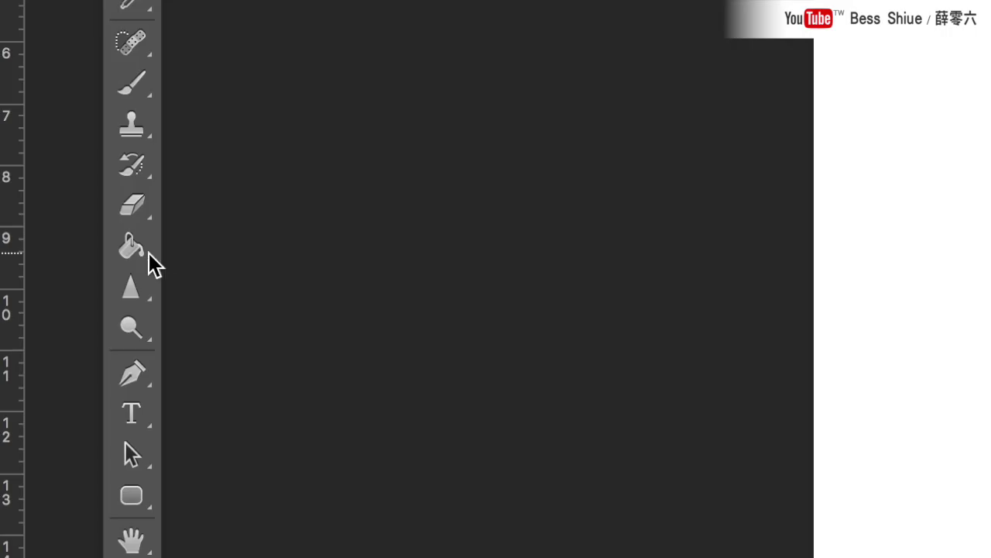
Step: Fill the square selection on 圖層 1 with blue, then deselect it
click(143, 252)
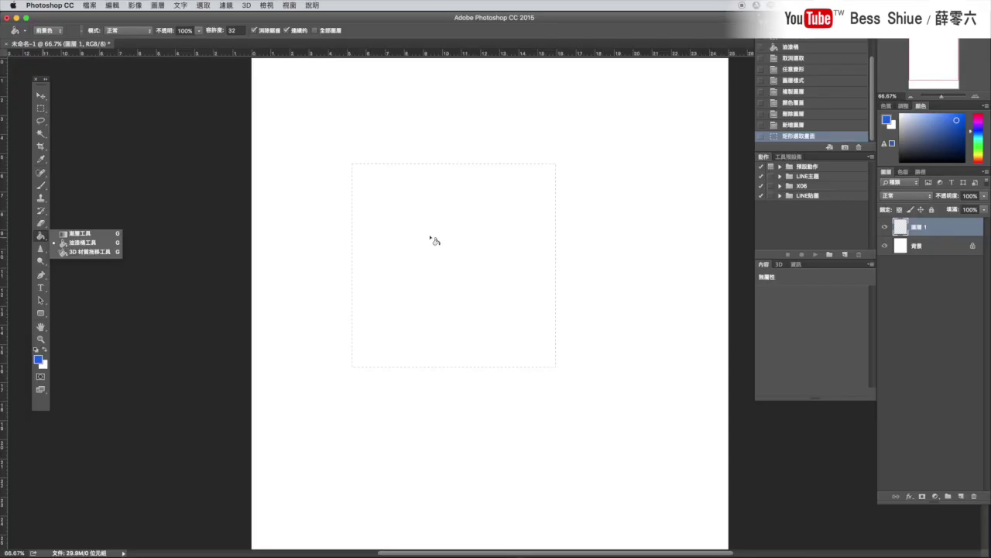
click(432, 239)
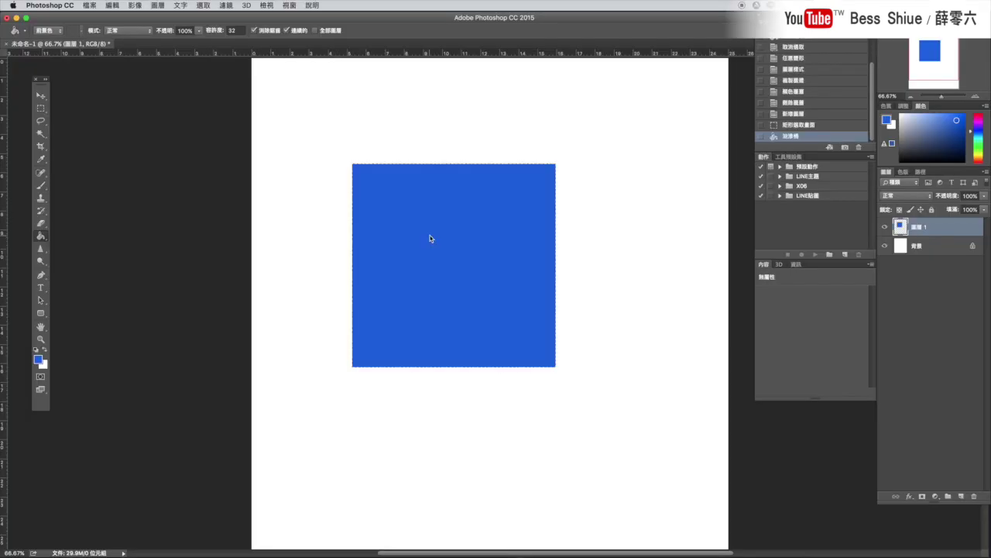
click(40, 95)
key(super+d)
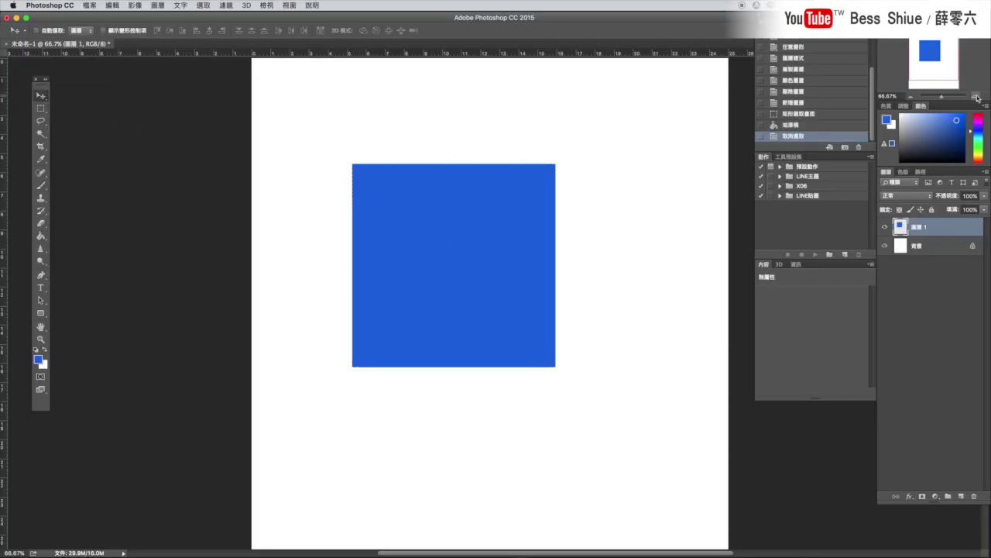
Step: Rotate the blue square -45° with Free Transform so it stands as a diamond
click(976, 97)
click(977, 96)
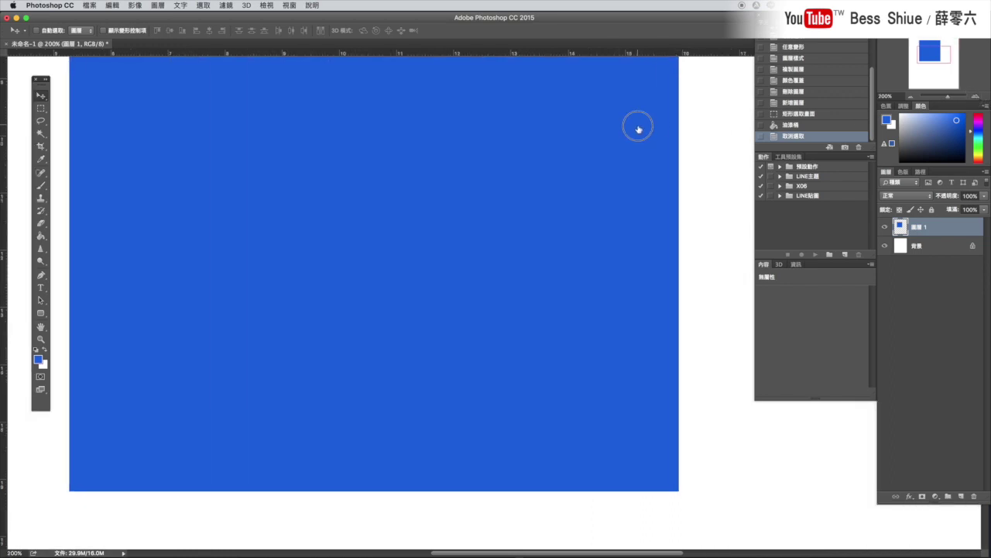
drag(637, 126, 675, 234)
drag(544, 281, 577, 357)
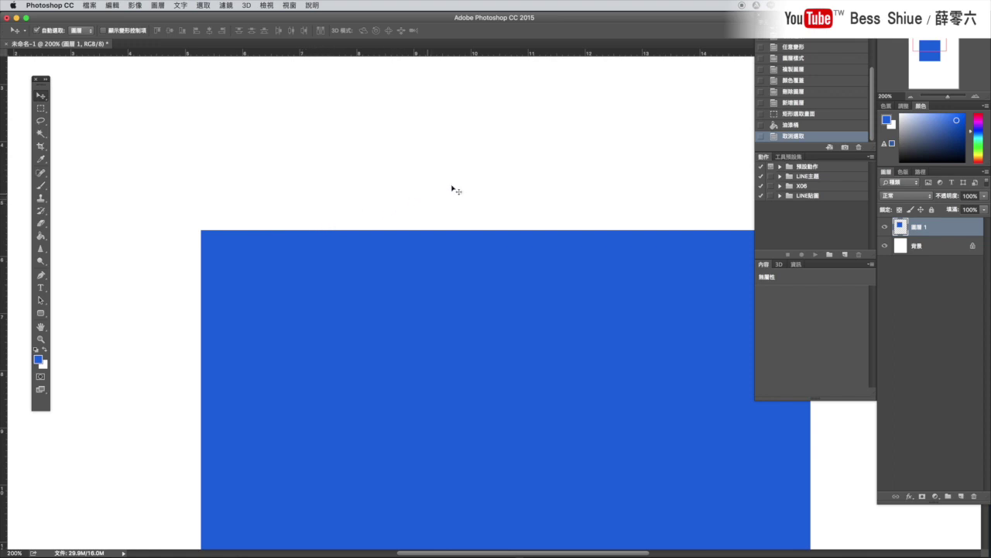
key(super+t)
drag(487, 168, 257, 253)
key(Return)
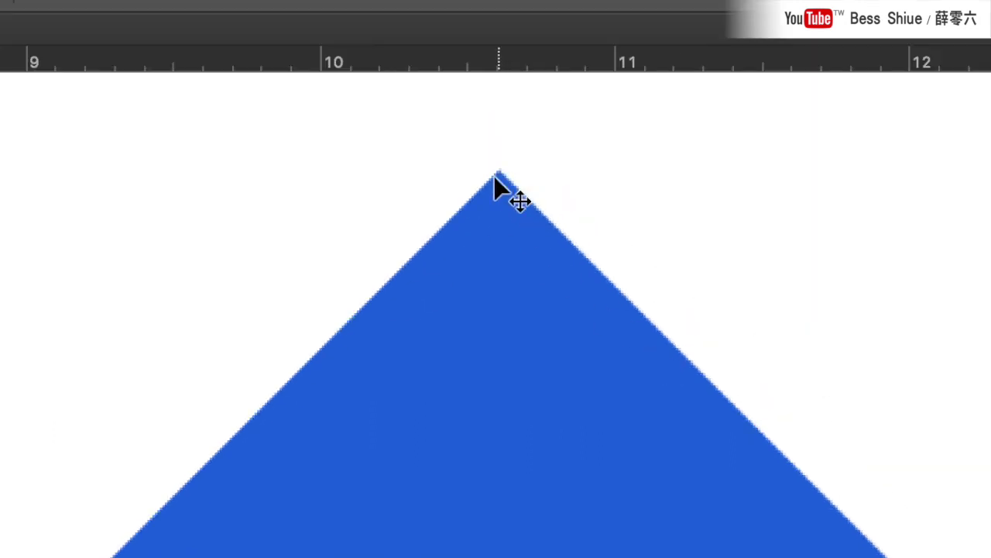
click(553, 542)
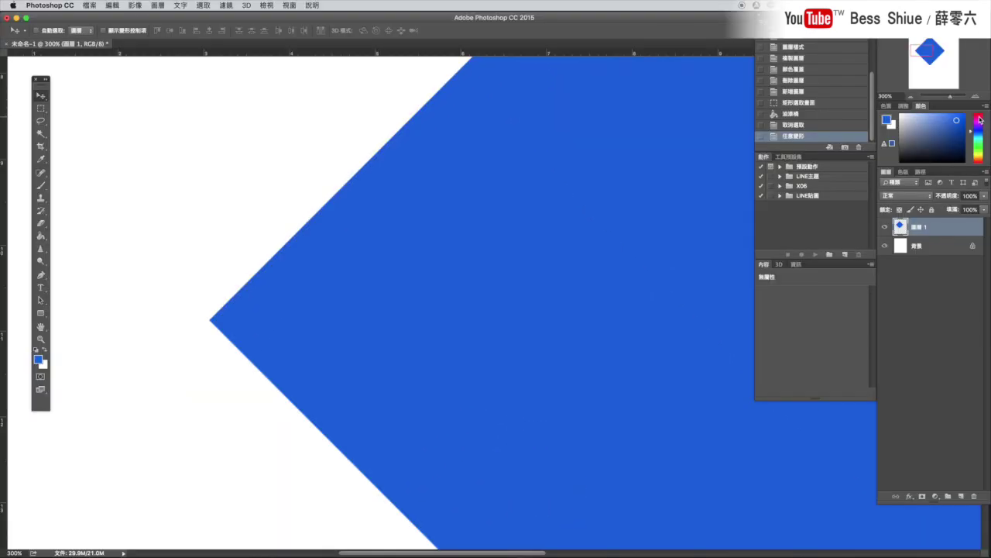
mouse_move(40, 235)
mouse_down()
mouse_move(132, 249)
mouse_move(101, 241)
mouse_up()
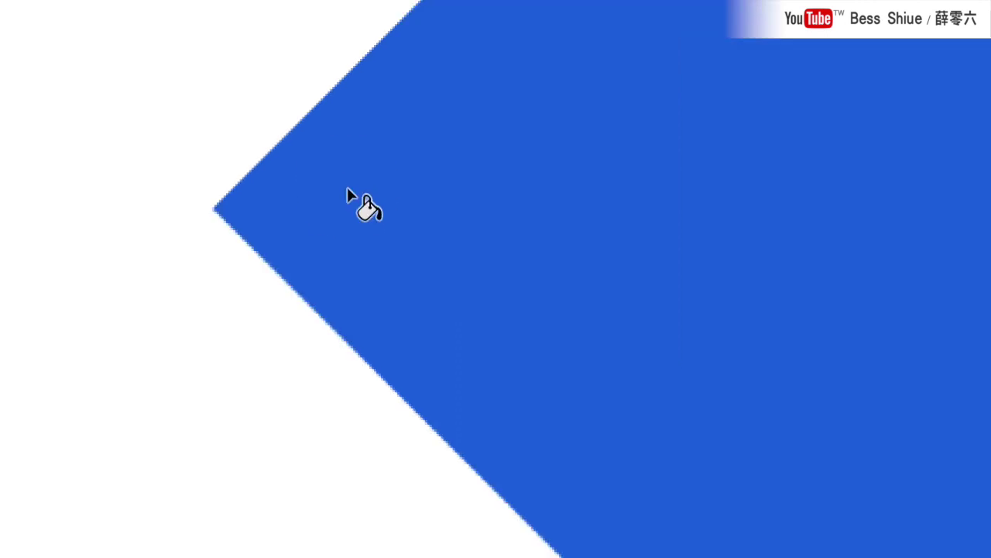
click(257, 312)
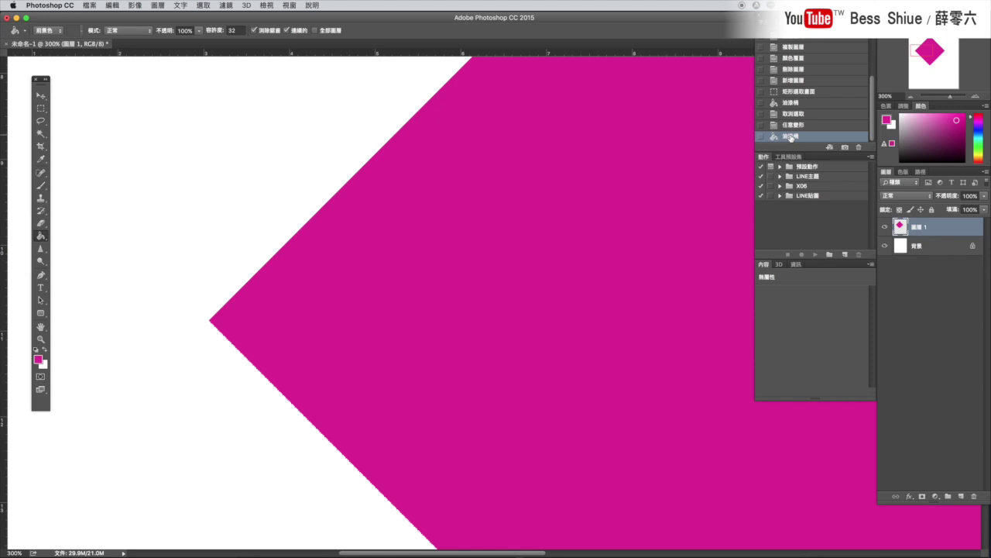
click(792, 125)
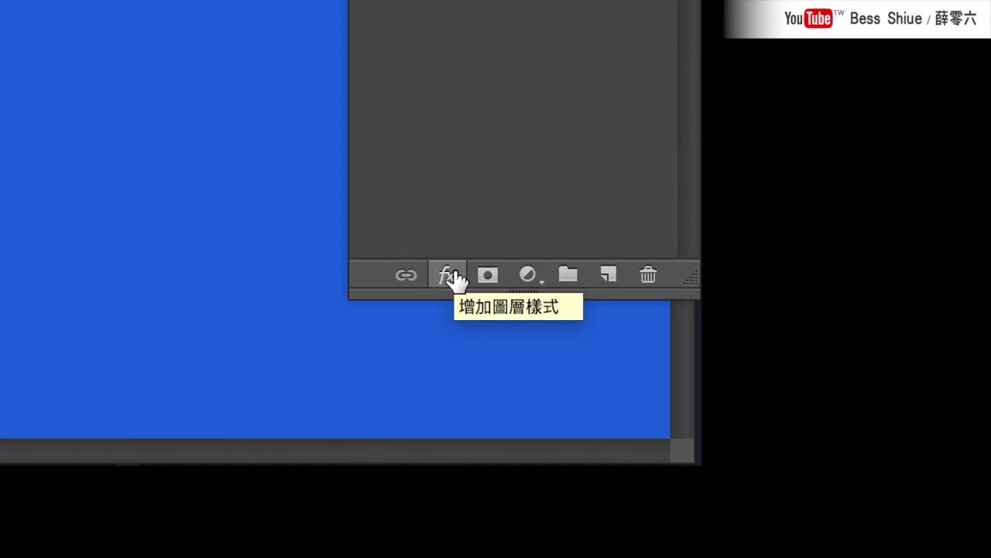
Step: Add a Color Overlay layer style to the diamond layer
click(455, 273)
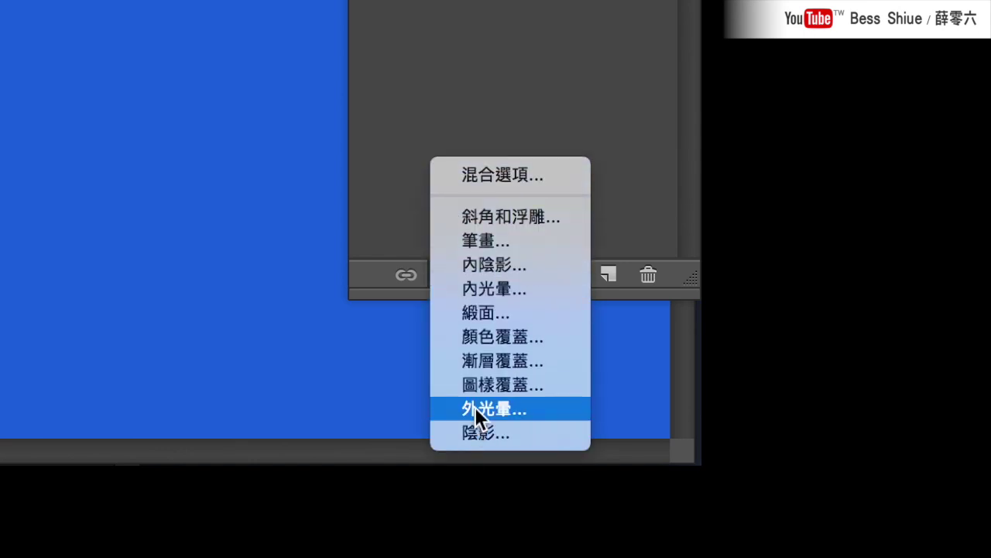
click(496, 334)
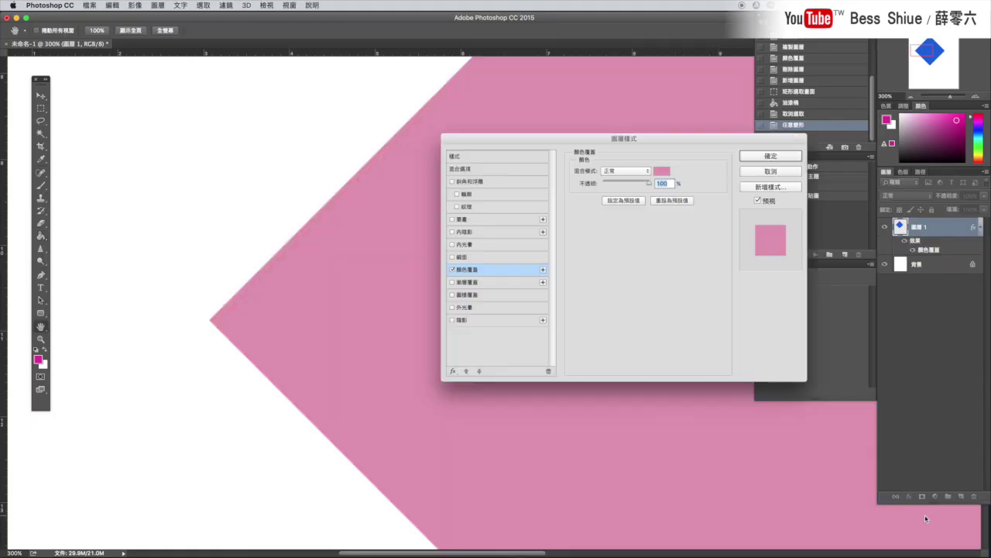
drag(651, 147, 551, 167)
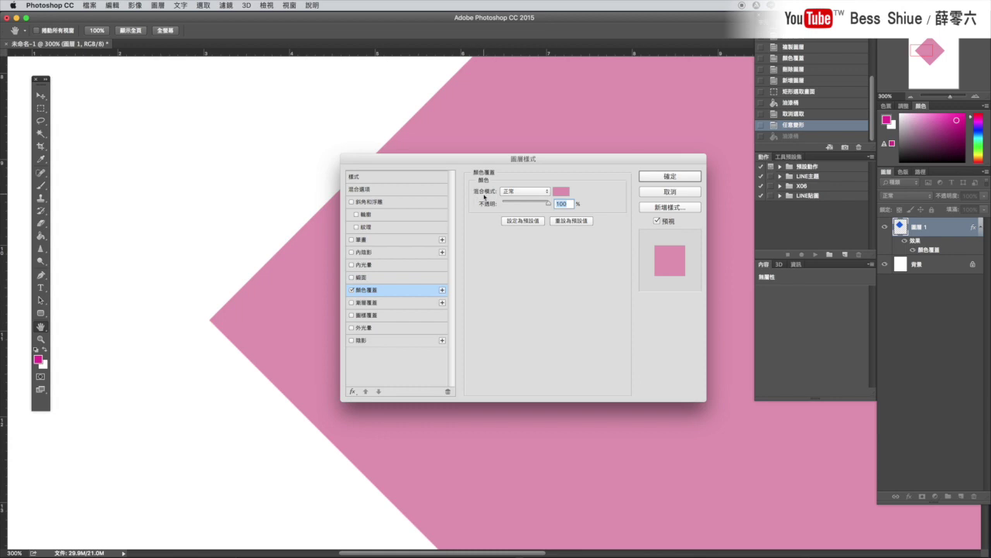
Step: Set the Color Overlay colour to pink c84e7c and apply the layer style
click(558, 192)
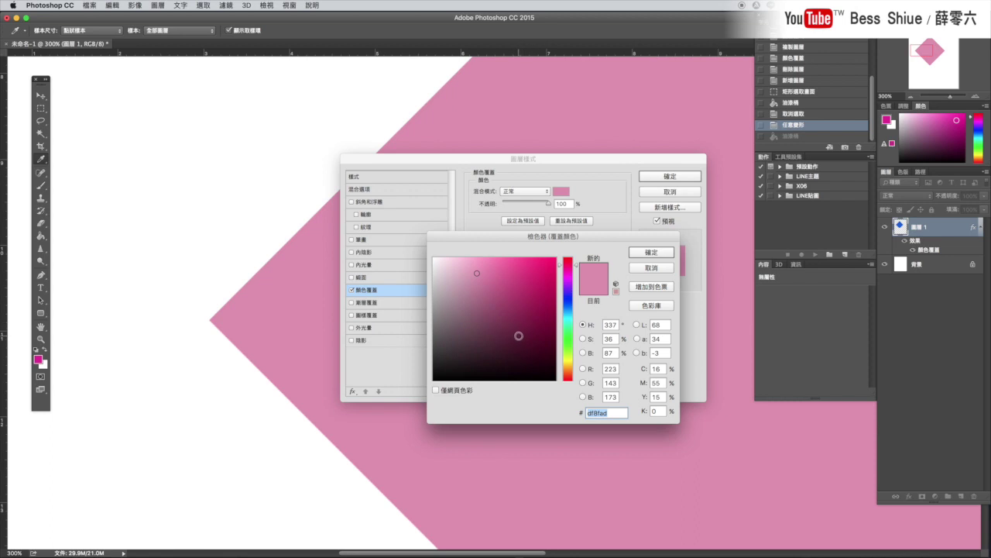
click(532, 293)
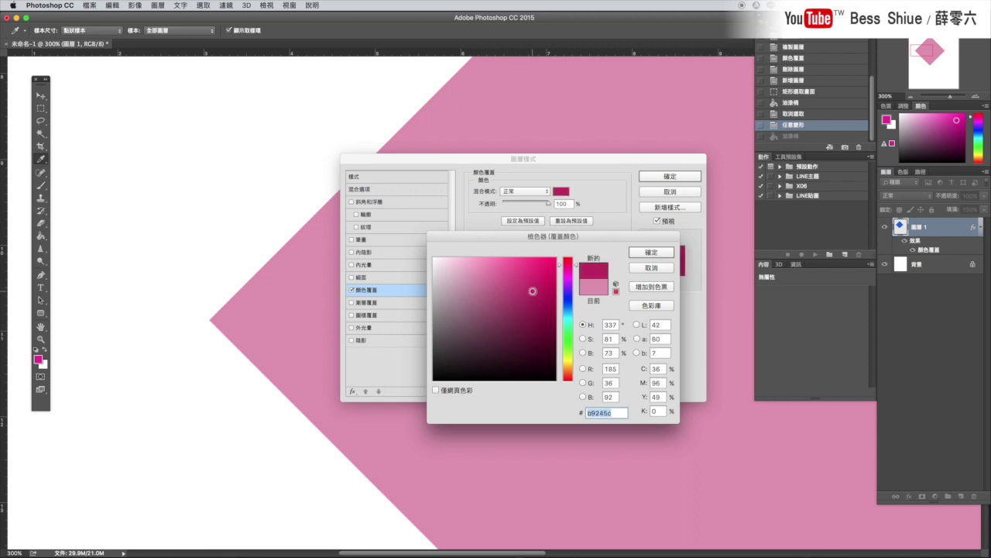
click(490, 344)
click(514, 280)
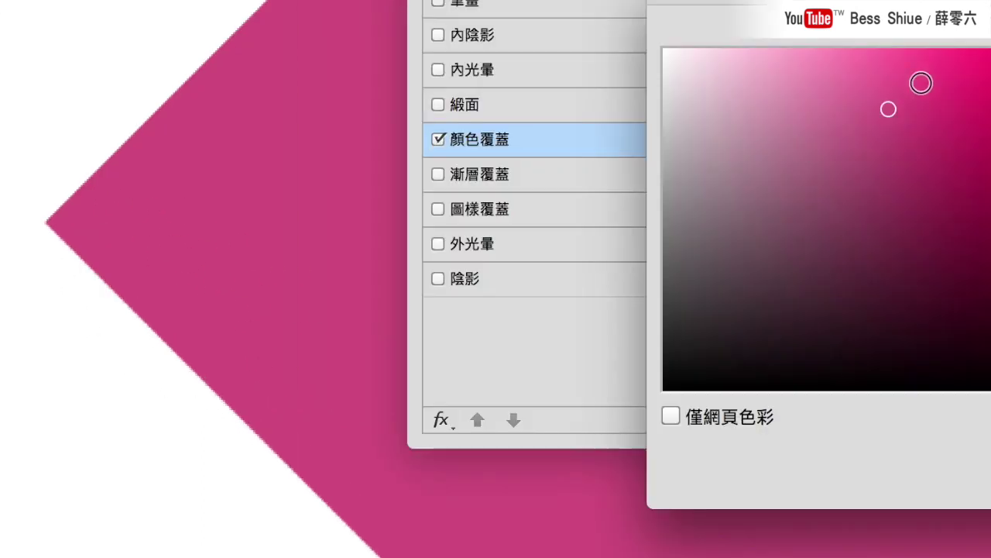
mouse_move(760, 128)
mouse_down()
mouse_move(757, 220)
mouse_move(674, 202)
mouse_up()
mouse_move(847, 205)
mouse_down()
mouse_move(873, 62)
mouse_move(929, 77)
mouse_move(871, 123)
mouse_up()
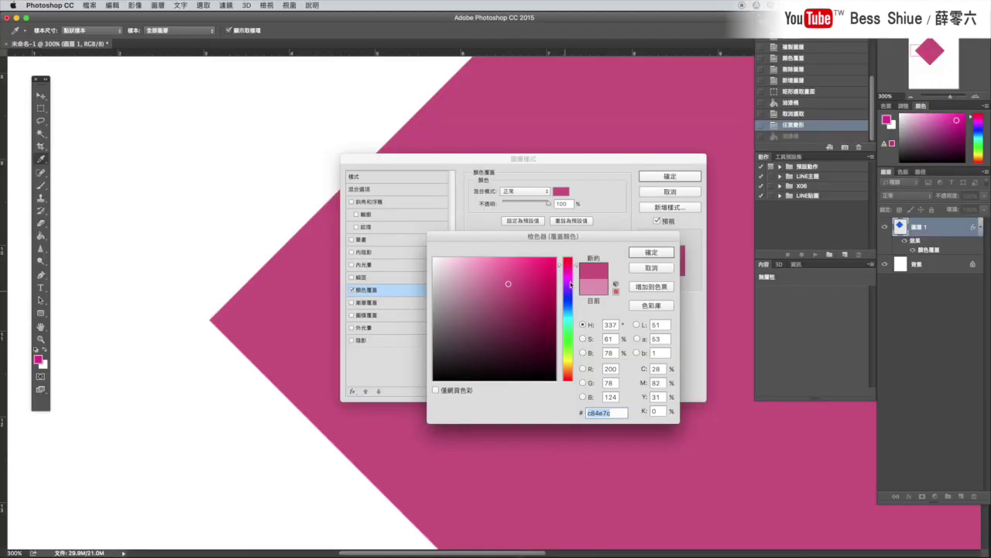
click(663, 252)
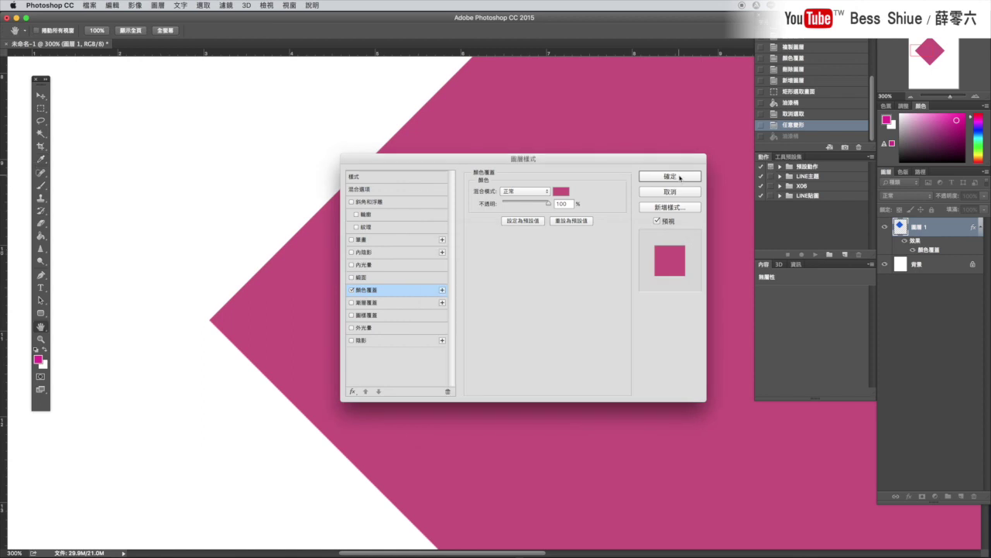
click(680, 177)
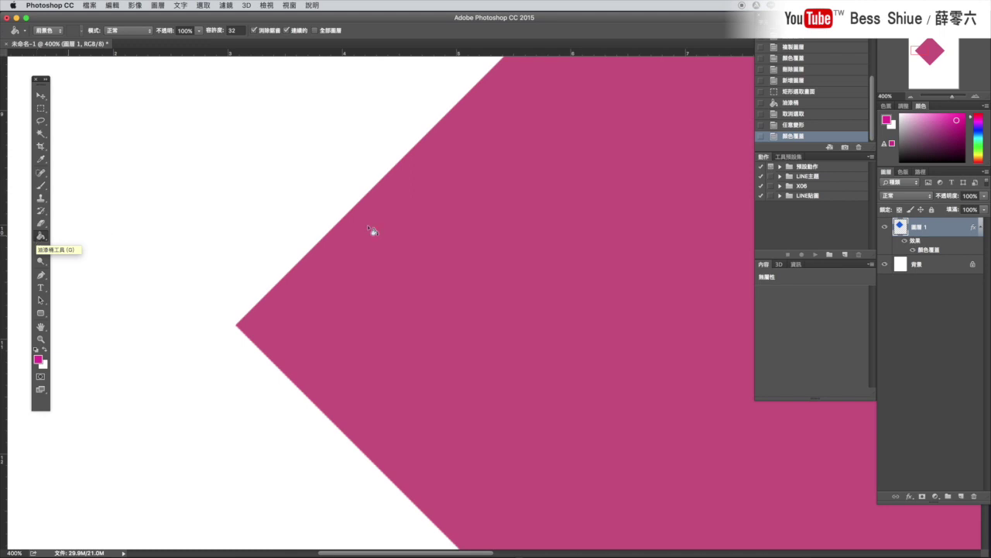
Step: Make the foreground colour yellow-green and undo the Paint Bucket fill in History
click(981, 158)
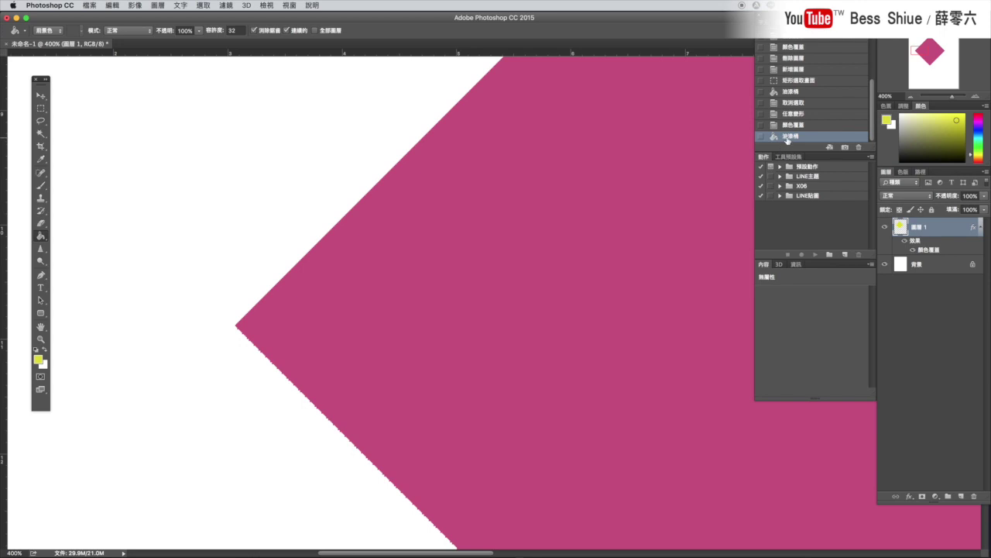
click(790, 126)
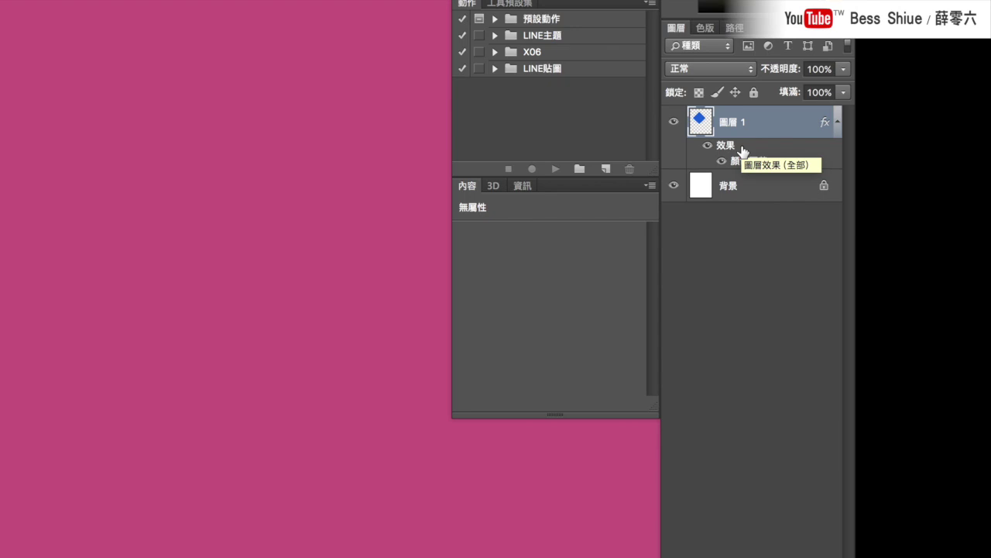
right_click(742, 147)
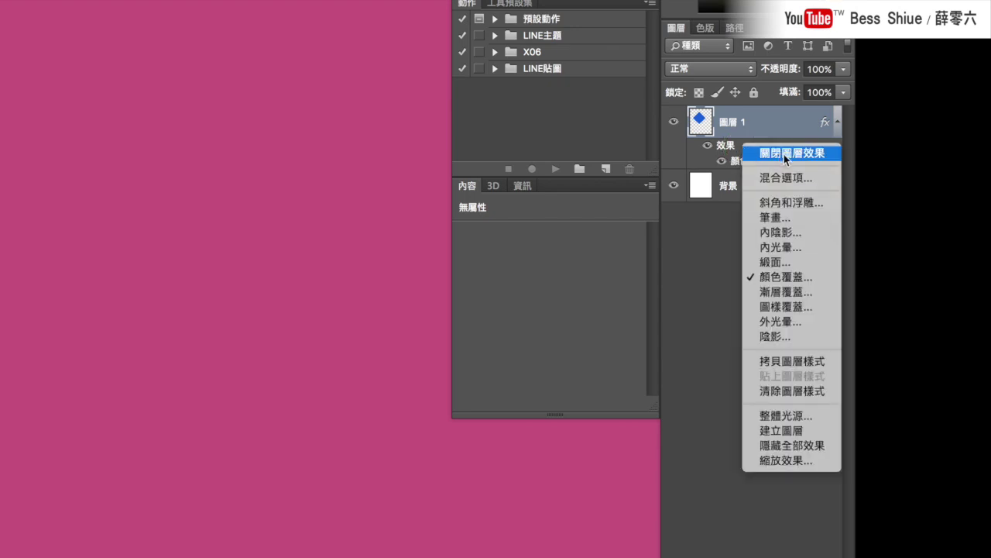
click(784, 154)
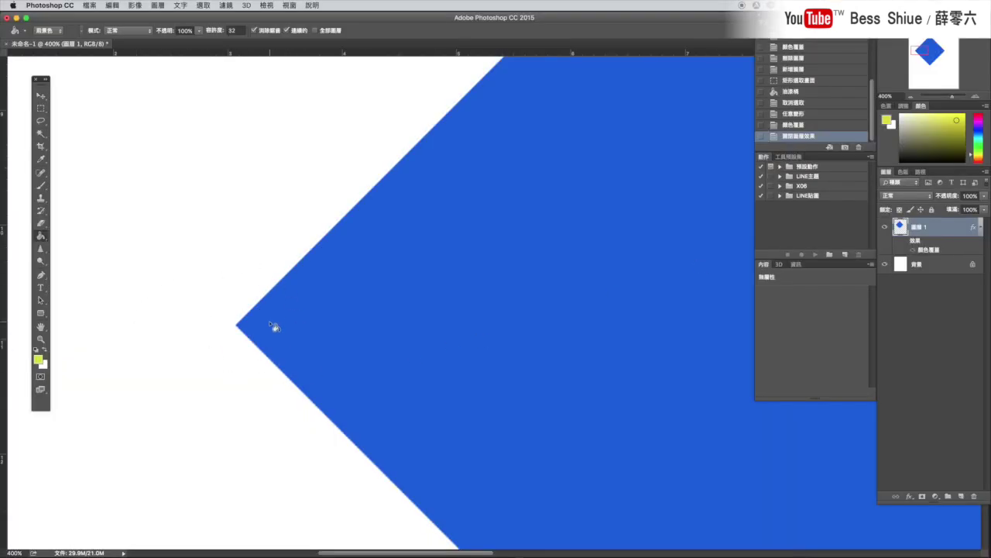
click(353, 302)
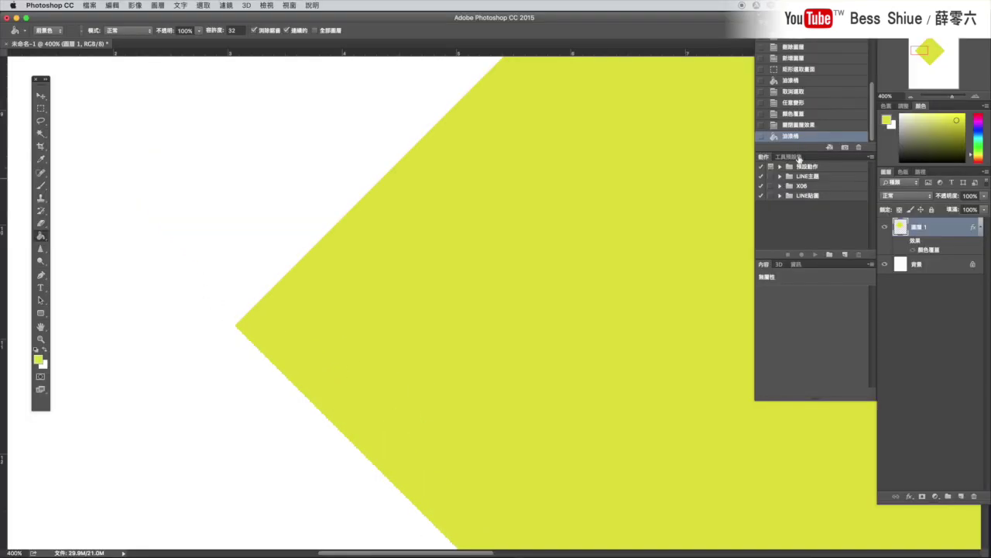
click(805, 125)
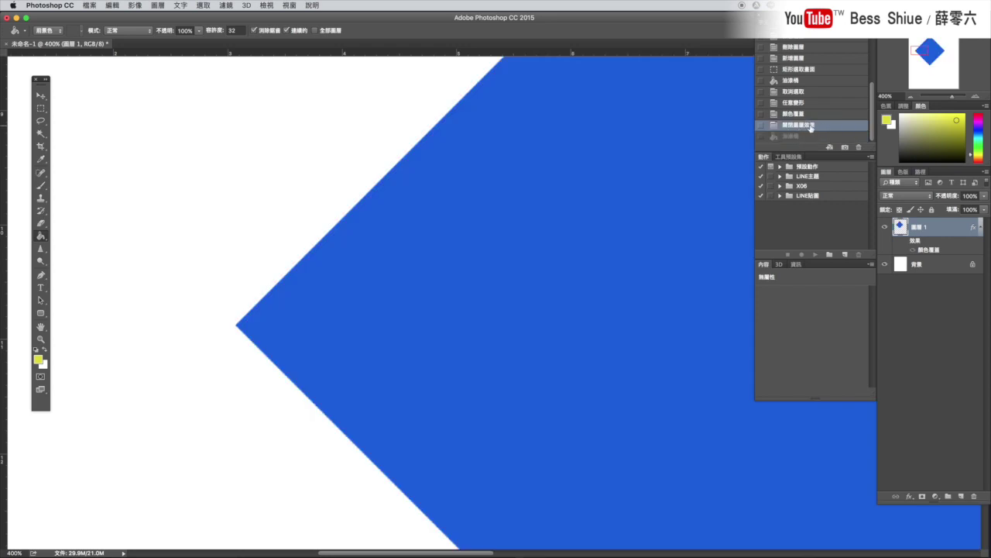
click(810, 114)
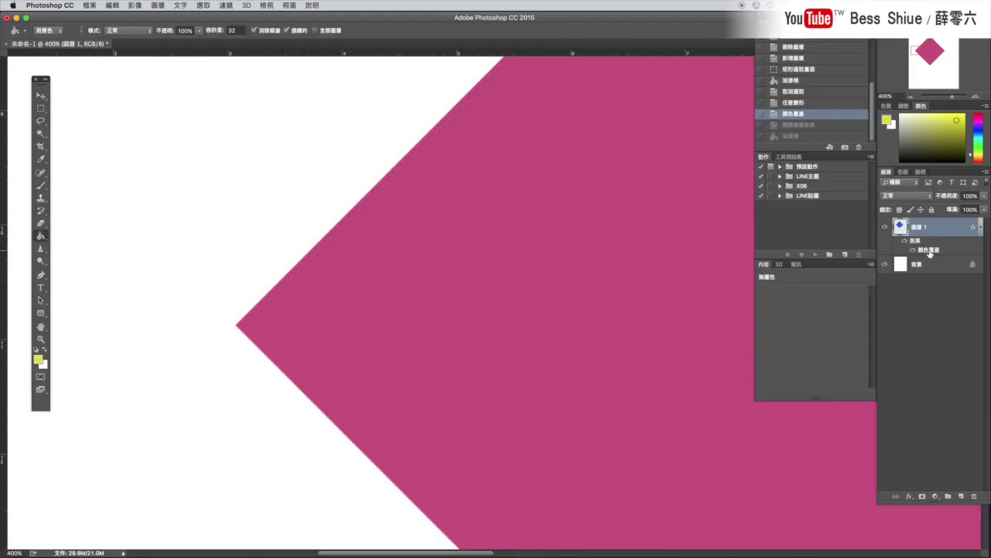
Step: Change the diamond's 顏色覆蓋 overlay colour from pink to yellow-green dde41b and apply it
double_click(542, 201)
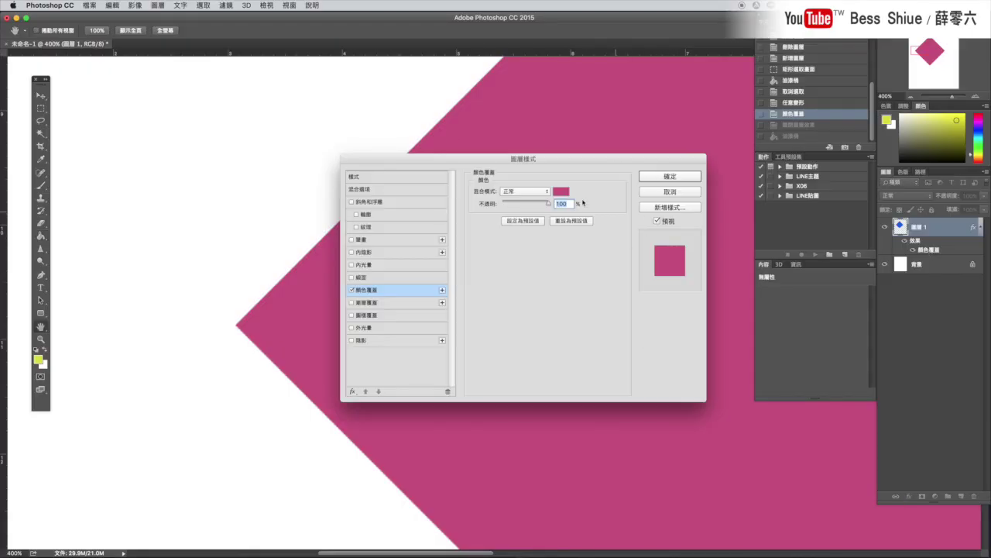
click(561, 191)
click(563, 359)
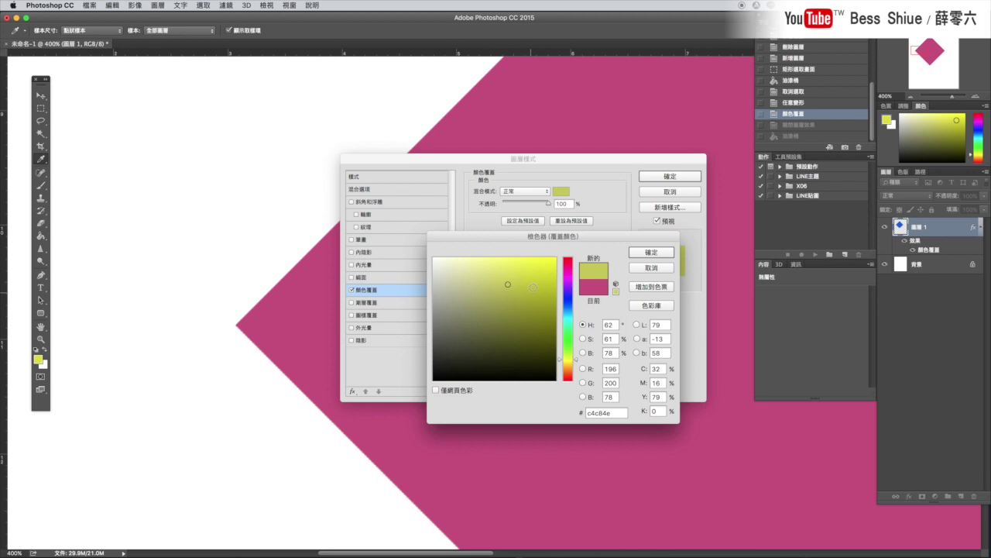
click(549, 262)
drag(546, 288, 542, 269)
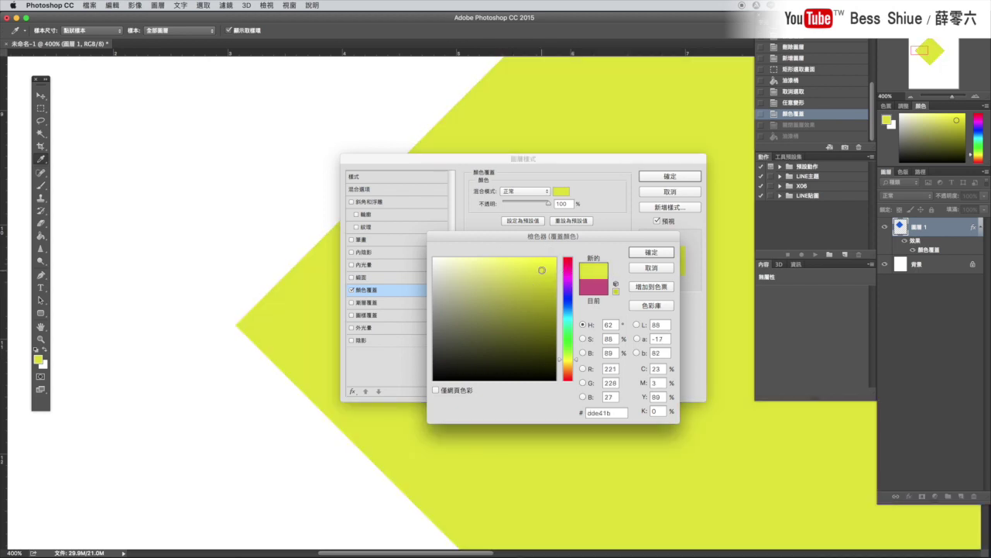
click(651, 252)
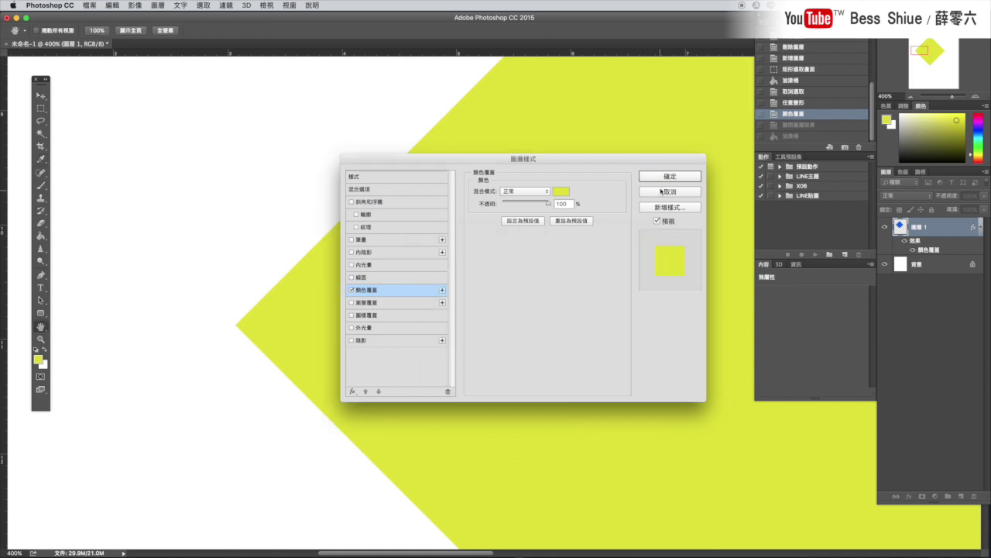
click(669, 177)
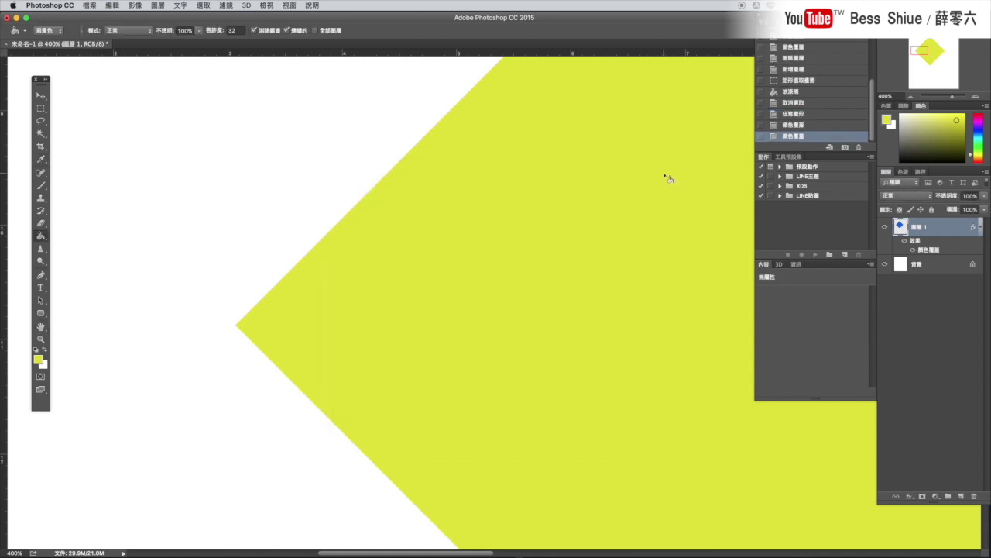